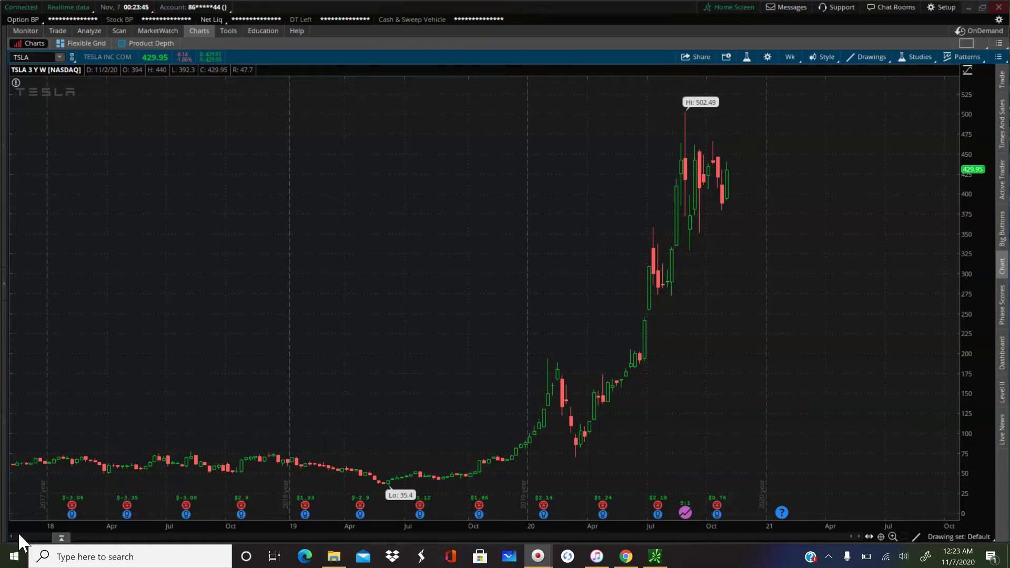
Step: Add the WilliamsFractal study to the TSLA weekly chart
{"action": "left_click", "coordinate": [906, 63]}
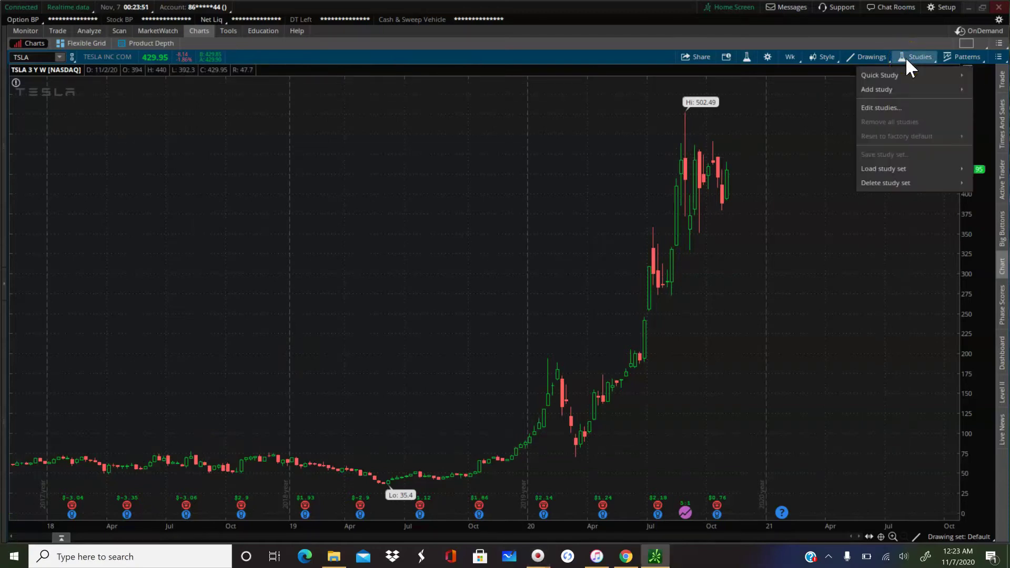
{"action": "mouse_move", "coordinate": [888, 75]}
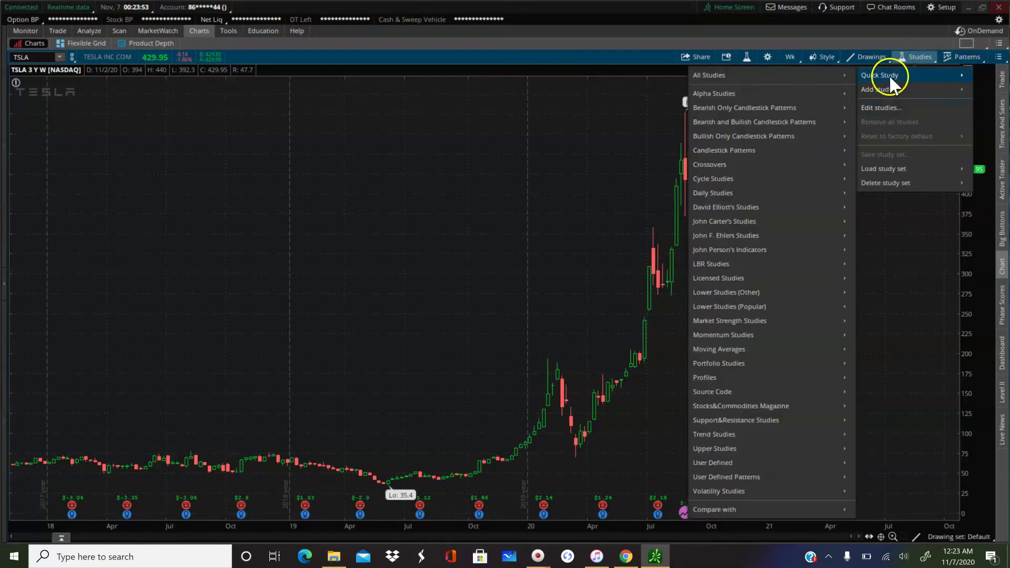
{"action": "mouse_move", "coordinate": [839, 79]}
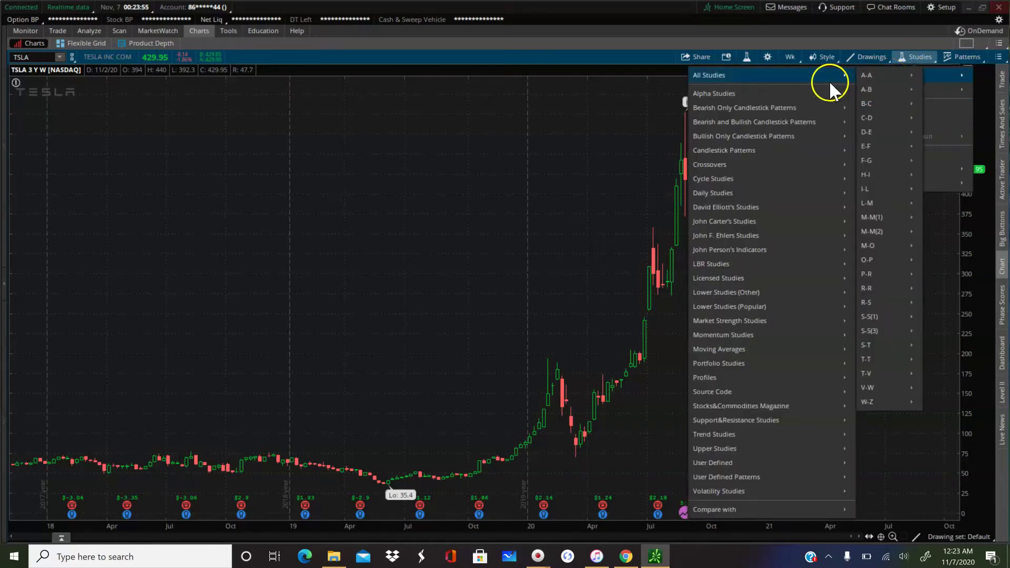
{"action": "mouse_move", "coordinate": [892, 403]}
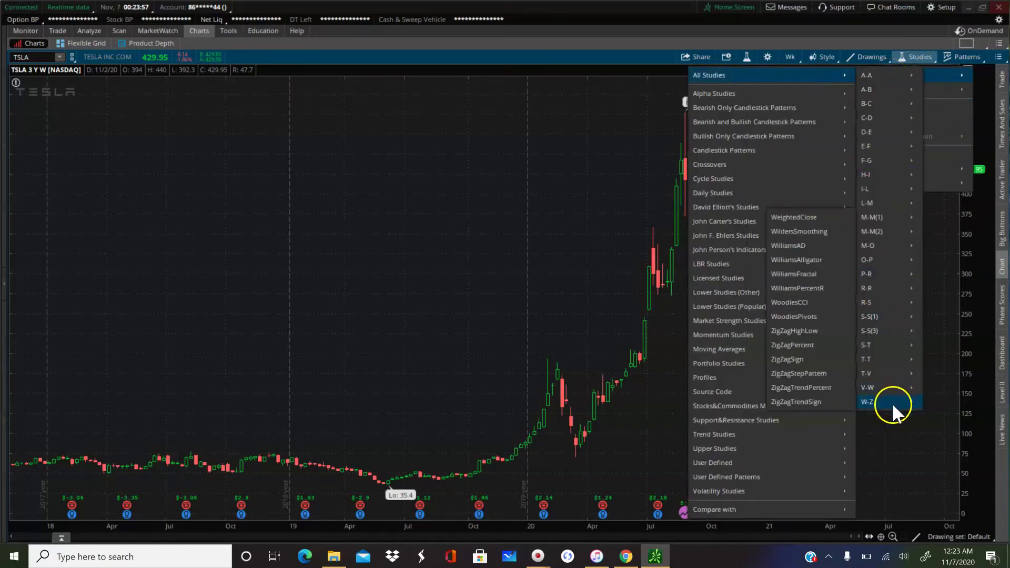
{"action": "left_click", "coordinate": [800, 276]}
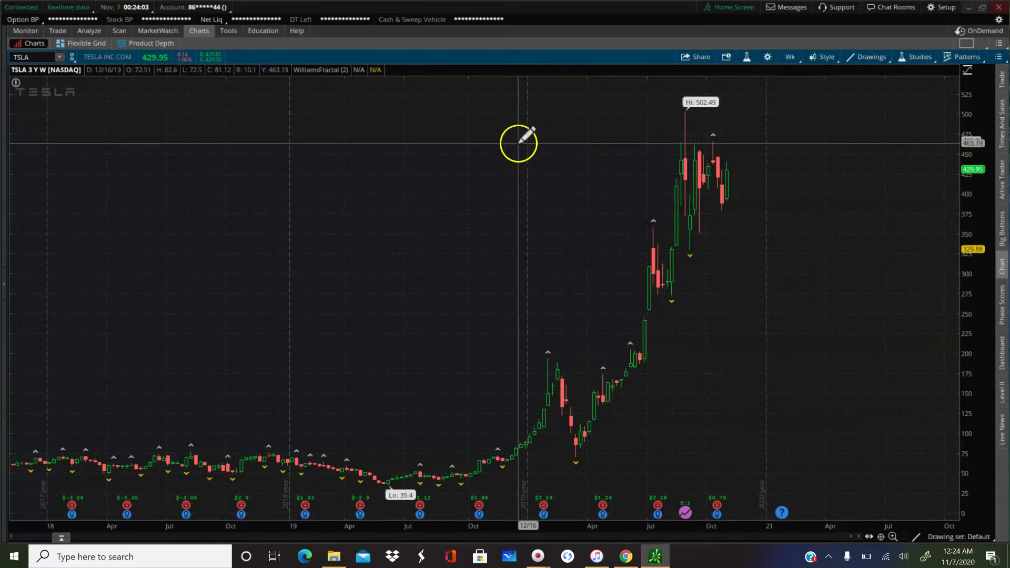
{"action": "left_click", "coordinate": [791, 57]}
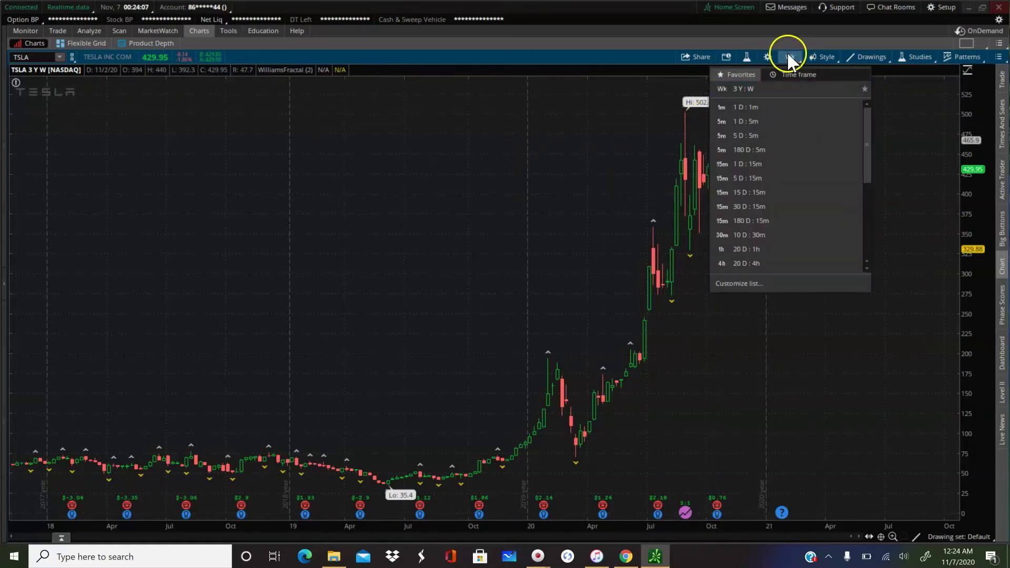
{"action": "left_click", "coordinate": [789, 59]}
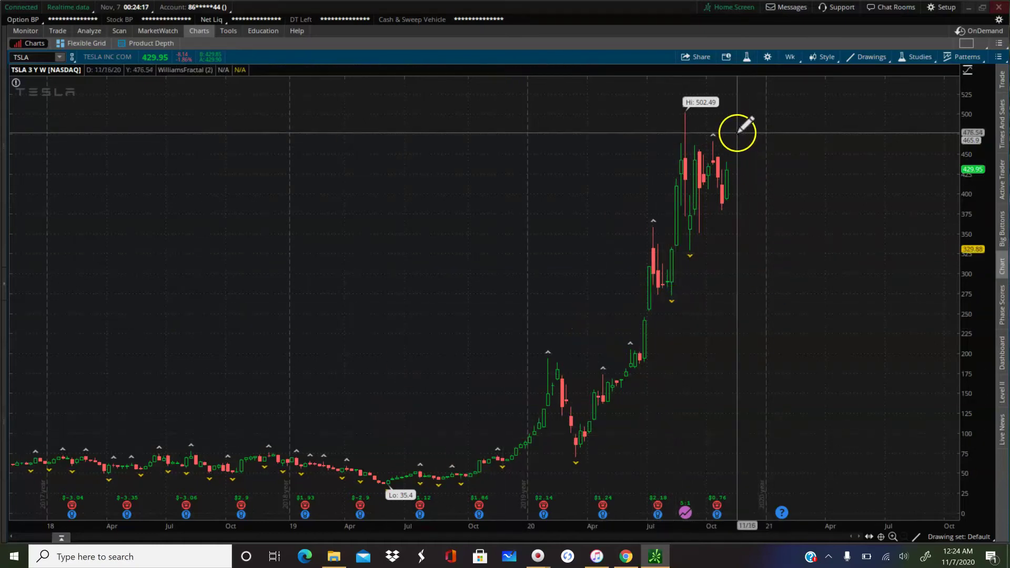
{"action": "left_click", "coordinate": [713, 251]}
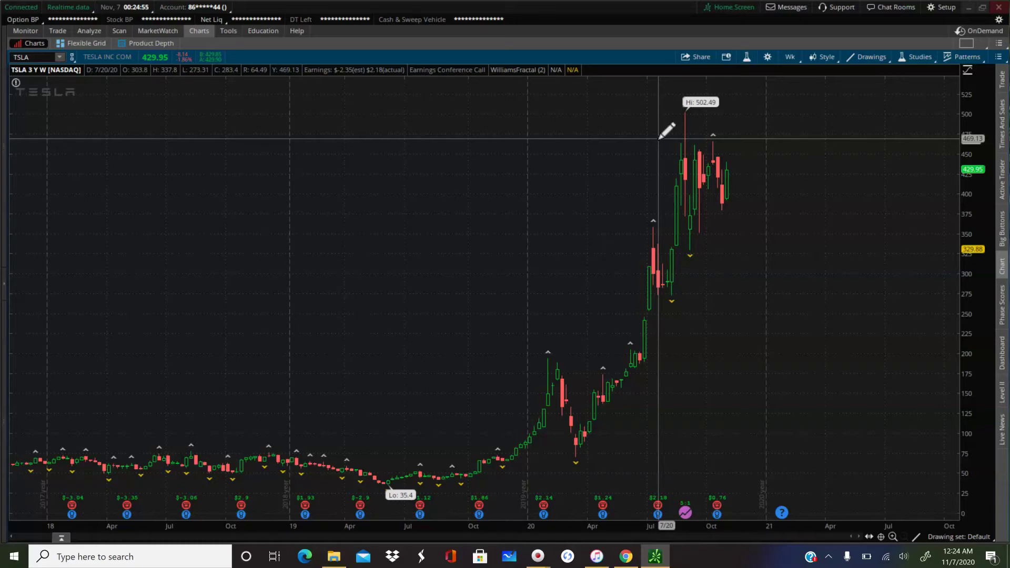
Step: Draw horizontal trendlines on the weekly chart at about 469, near the latest up fractal, and about 365, at the July 2020 up fractal
{"action": "left_click_drag", "start_coordinate": [657, 139], "coordinate": [813, 139]}
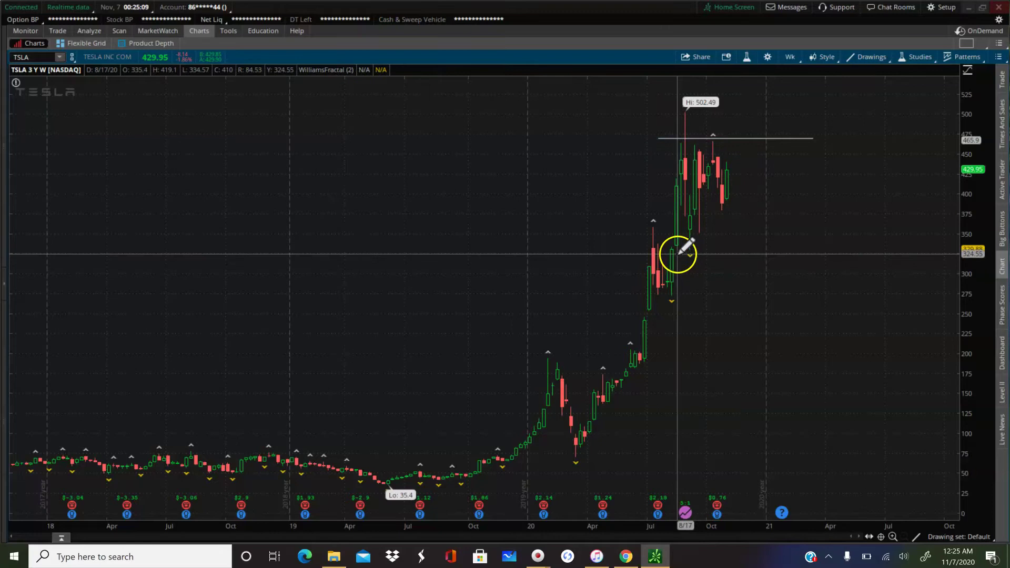
{"action": "mouse_move", "coordinate": [650, 223]}
{"action": "left_mouse_down"}
{"action": "mouse_move", "coordinate": [658, 215]}
{"action": "mouse_move", "coordinate": [752, 221]}
{"action": "left_mouse_up"}
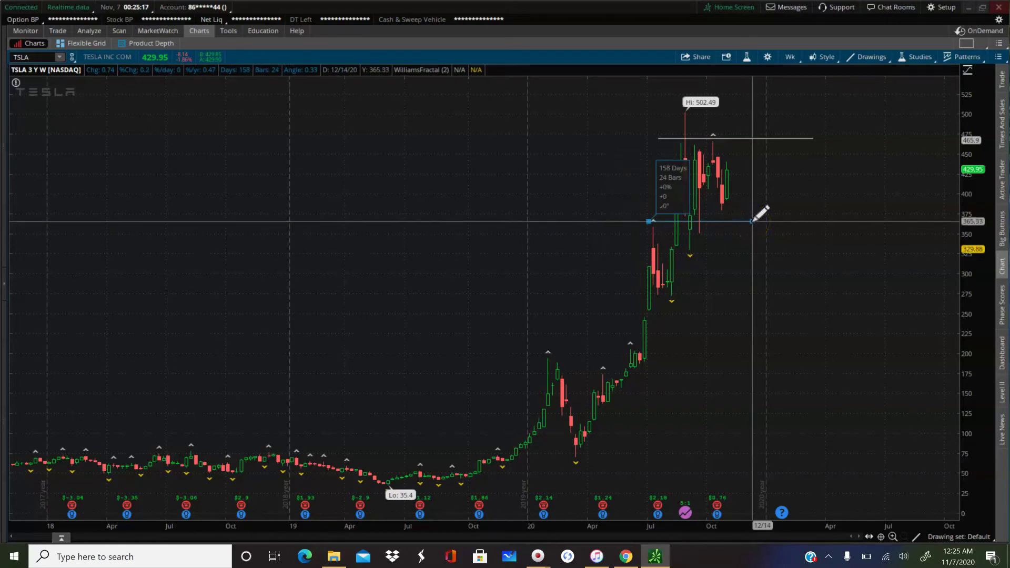
{"action": "left_click", "coordinate": [752, 222]}
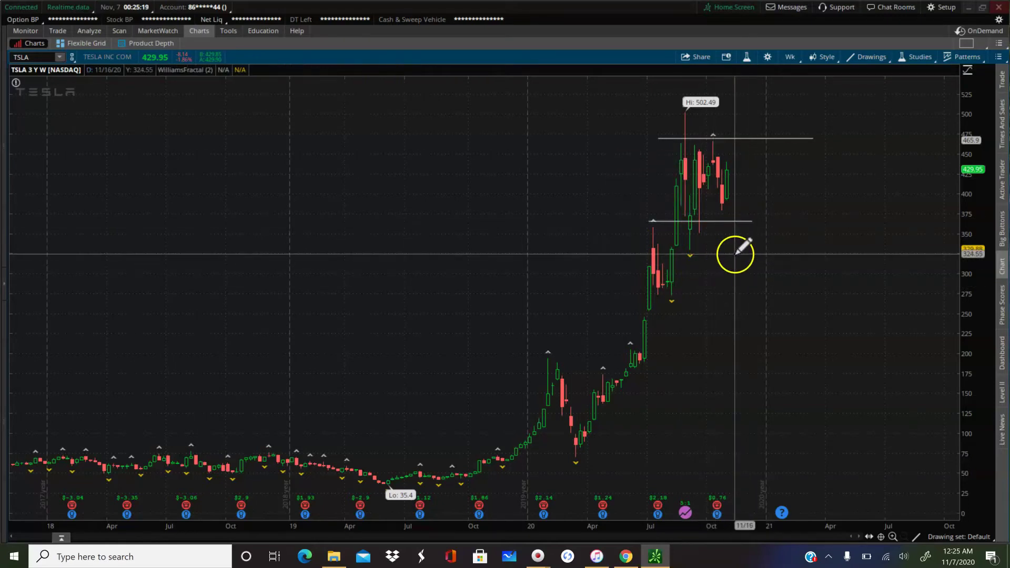
Step: Draw three lower horizontal trendlines at about 325, 268 and 183, the first two along down fractals and the last near the February 2020 highs
{"action": "left_click_drag", "start_coordinate": [737, 254], "coordinate": [575, 254]}
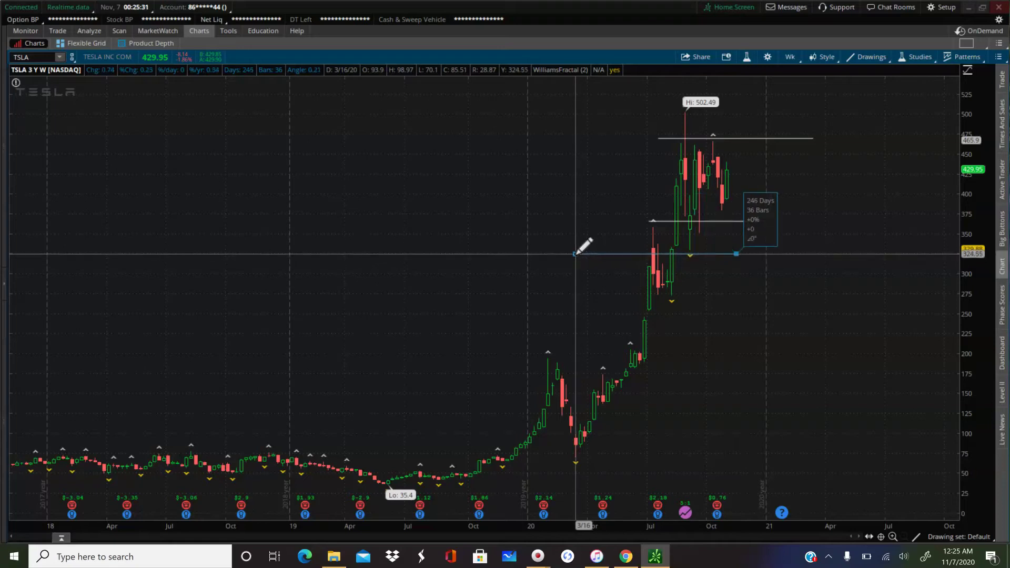
{"action": "left_click", "coordinate": [576, 254]}
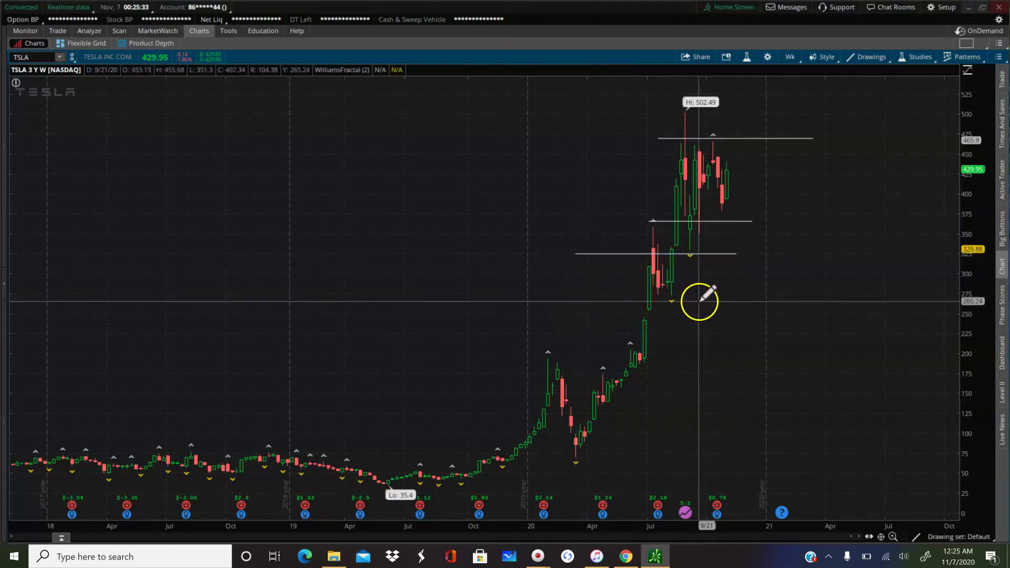
{"action": "left_click_drag", "start_coordinate": [715, 299], "coordinate": [525, 299]}
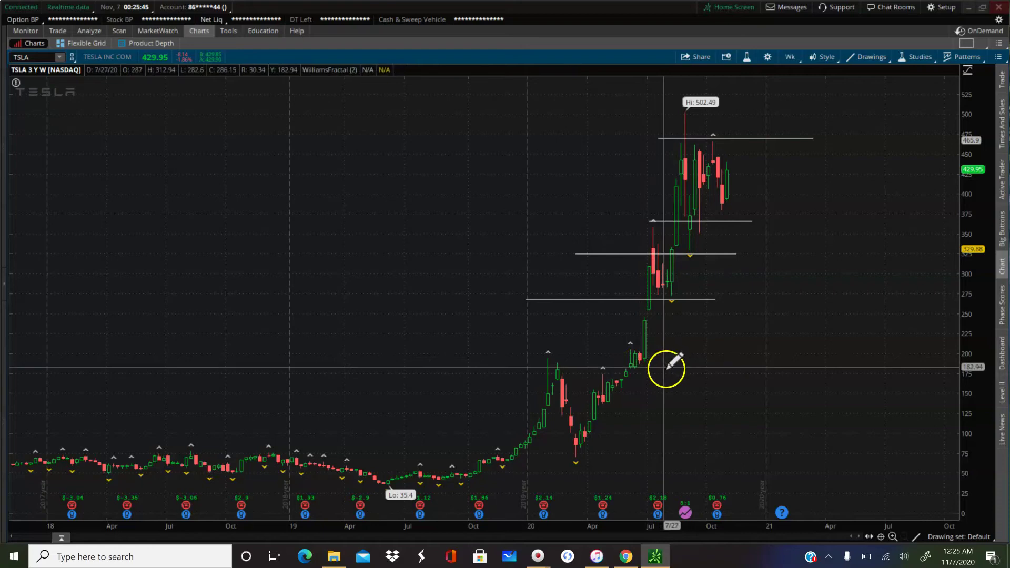
{"action": "left_click_drag", "start_coordinate": [673, 366], "coordinate": [475, 366]}
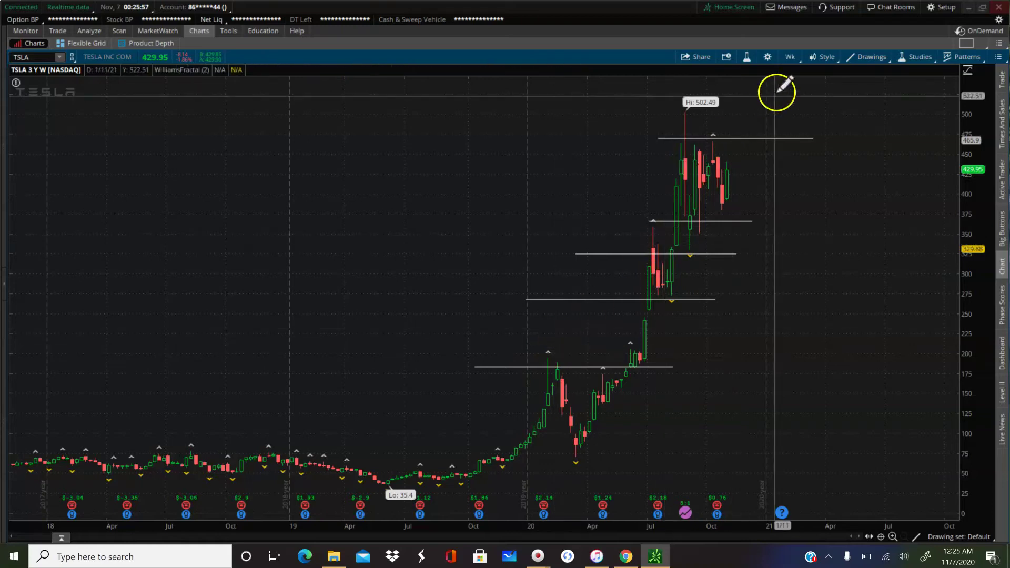
Step: Change the chart's time frame to one year of daily candles (1 Y : 1D)
{"action": "left_click", "coordinate": [790, 54]}
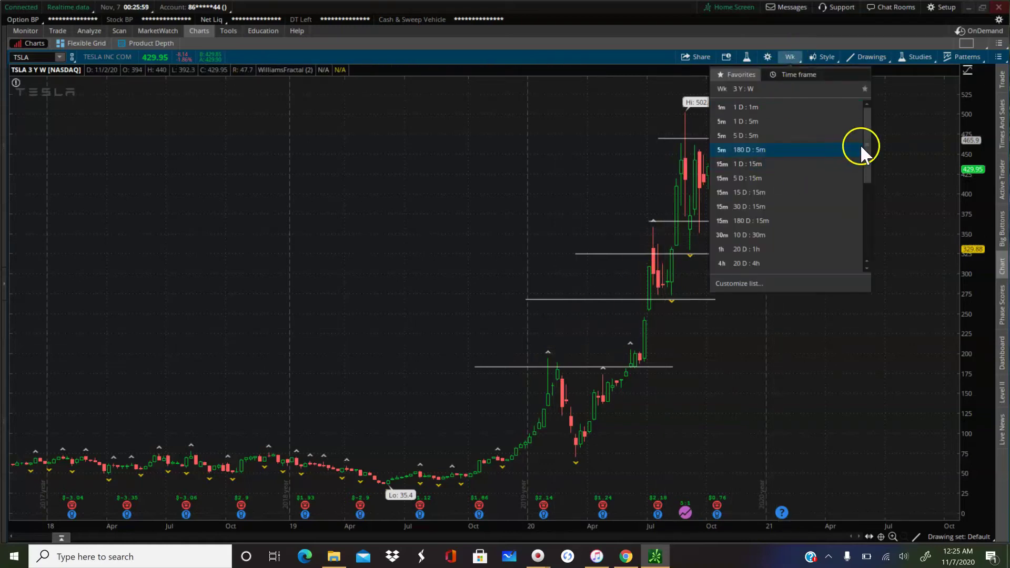
{"action": "left_click_drag", "start_coordinate": [863, 147], "coordinate": [864, 194]}
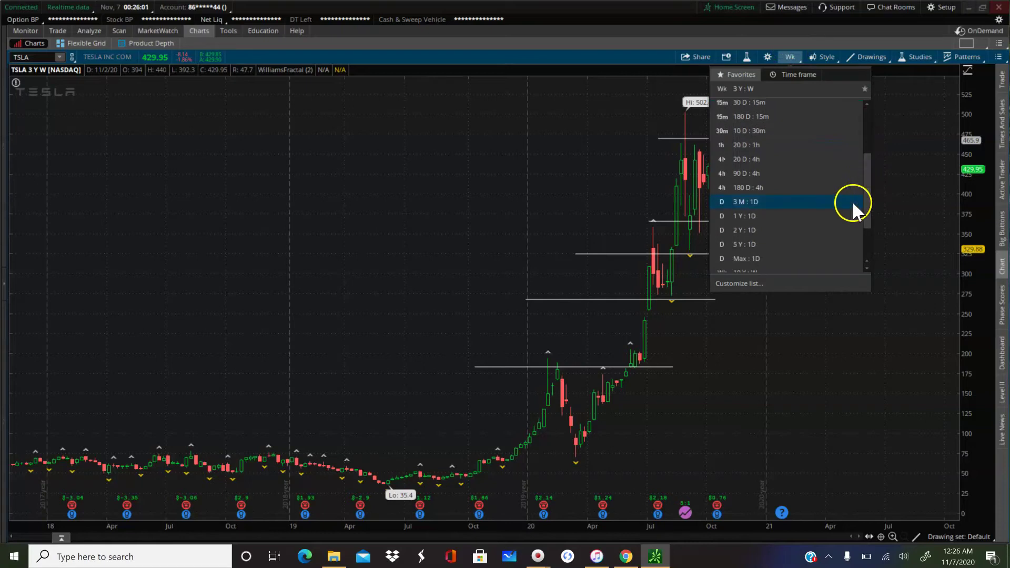
{"action": "left_click", "coordinate": [777, 220]}
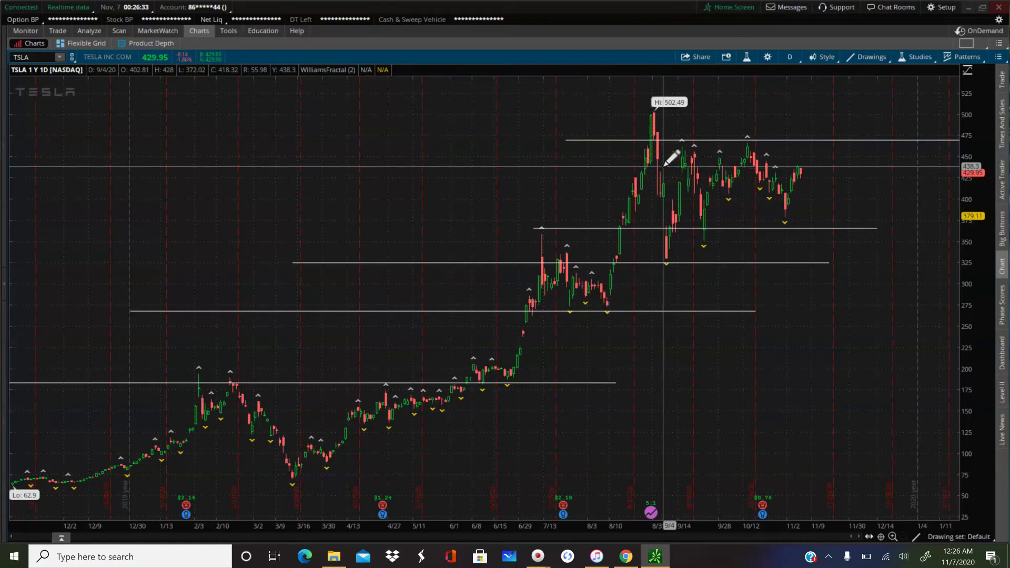
Step: Examine how the daily candles and their fractals behave around the drawn horizontal levels and along the uptrend
{"action": "left_click", "coordinate": [677, 150]}
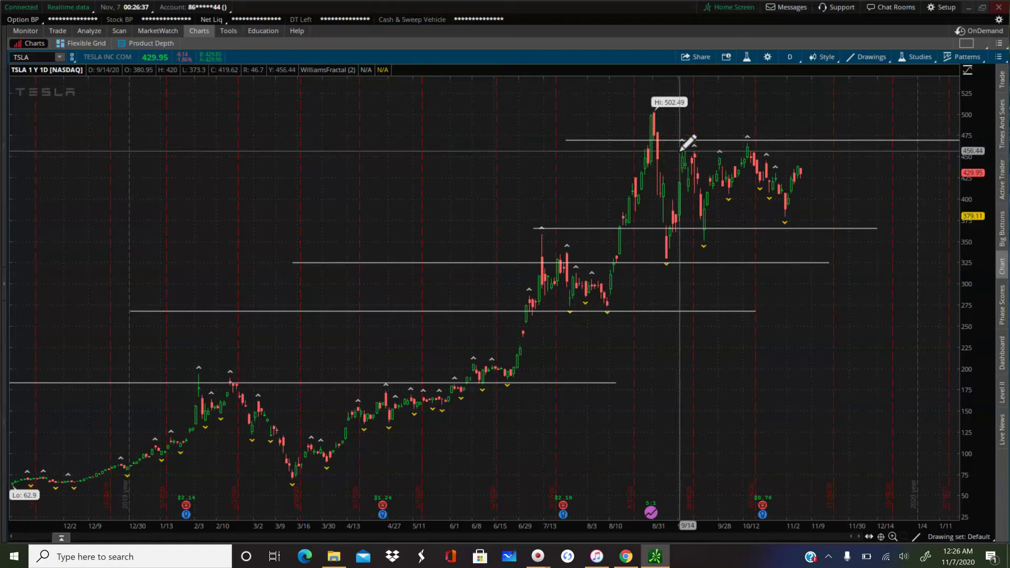
{"action": "left_click", "coordinate": [678, 144]}
{"action": "left_click", "coordinate": [682, 183]}
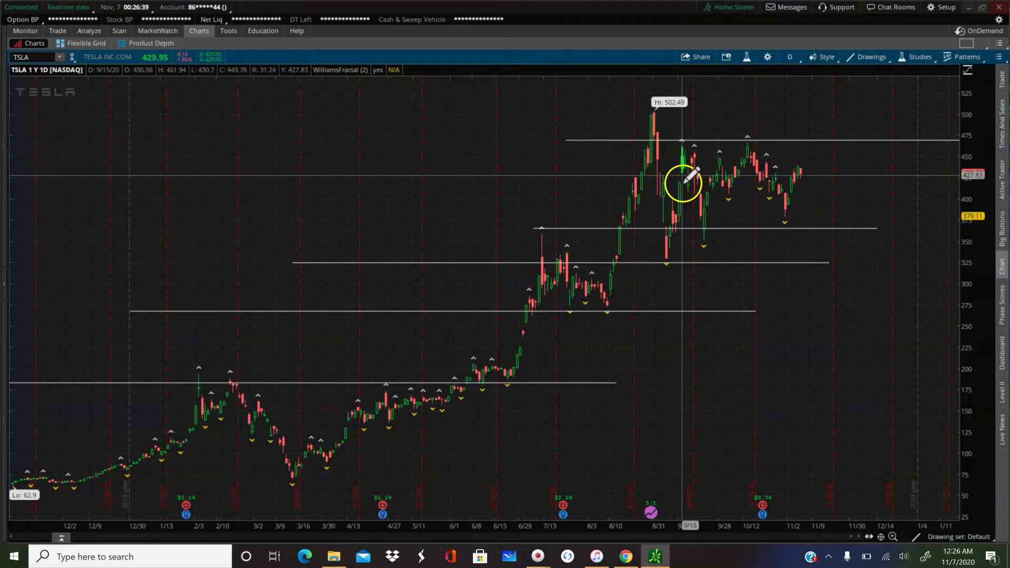
{"action": "left_click", "coordinate": [683, 199]}
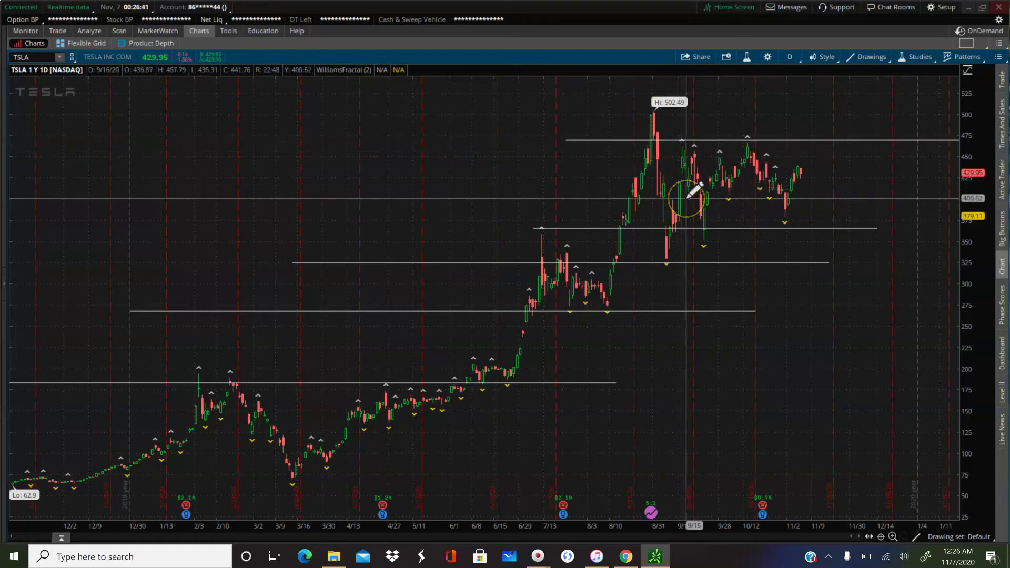
{"action": "left_click", "coordinate": [677, 180]}
{"action": "left_click", "coordinate": [686, 196]}
{"action": "left_click", "coordinate": [682, 207]}
{"action": "left_click", "coordinate": [659, 273]}
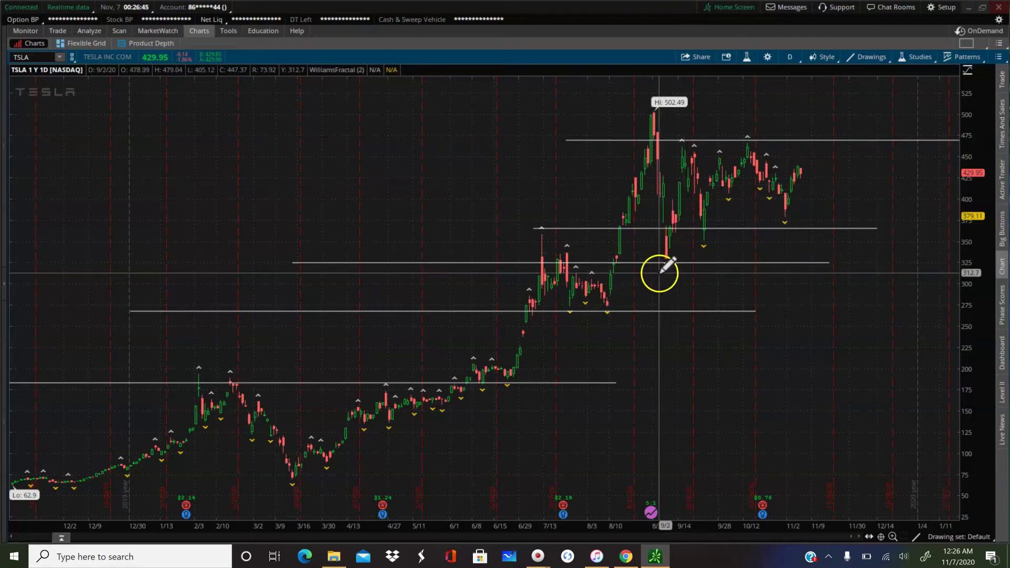
{"action": "left_click", "coordinate": [635, 307]}
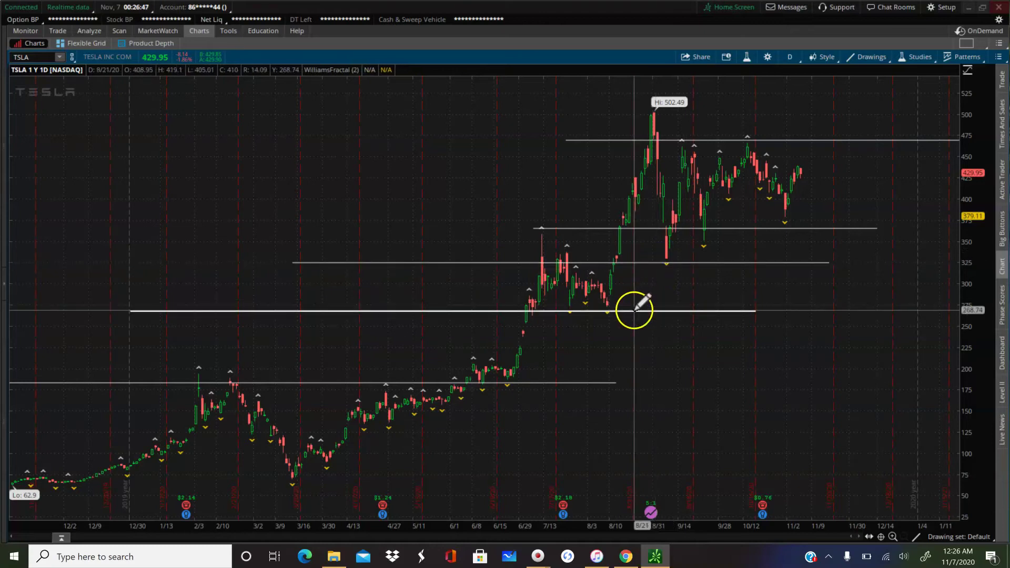
{"action": "left_click", "coordinate": [563, 397]}
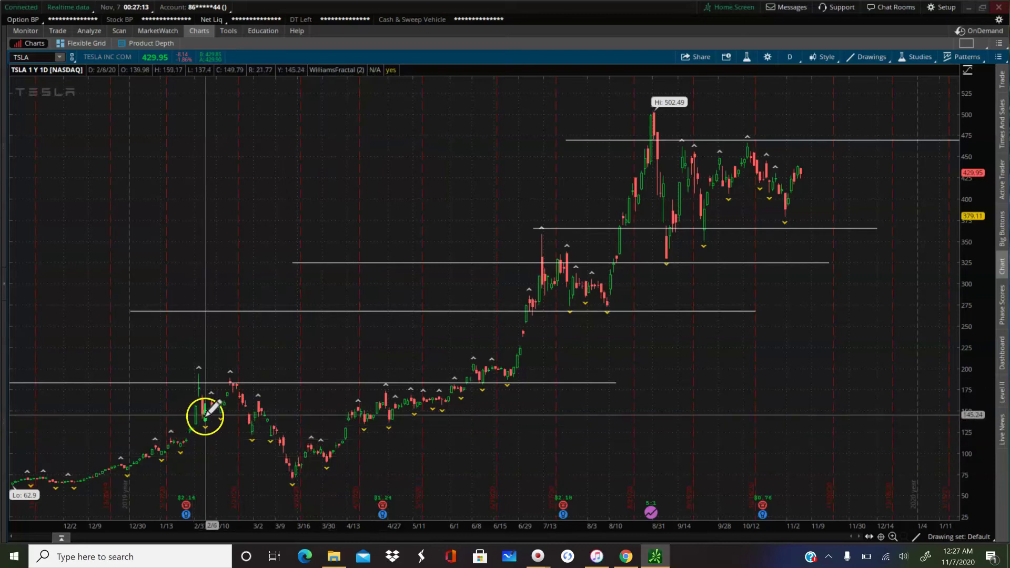
{"action": "mouse_move", "coordinate": [82, 495]}
{"action": "left_mouse_down"}
{"action": "mouse_move", "coordinate": [79, 480]}
{"action": "mouse_move", "coordinate": [172, 433]}
{"action": "mouse_move", "coordinate": [235, 382]}
{"action": "mouse_move", "coordinate": [261, 401]}
{"action": "mouse_move", "coordinate": [299, 478]}
{"action": "mouse_move", "coordinate": [293, 485]}
{"action": "mouse_move", "coordinate": [327, 460]}
{"action": "mouse_move", "coordinate": [291, 477]}
{"action": "mouse_move", "coordinate": [94, 474]}
{"action": "mouse_move", "coordinate": [273, 473]}
{"action": "mouse_move", "coordinate": [367, 426]}
{"action": "mouse_move", "coordinate": [357, 439]}
{"action": "left_mouse_up"}
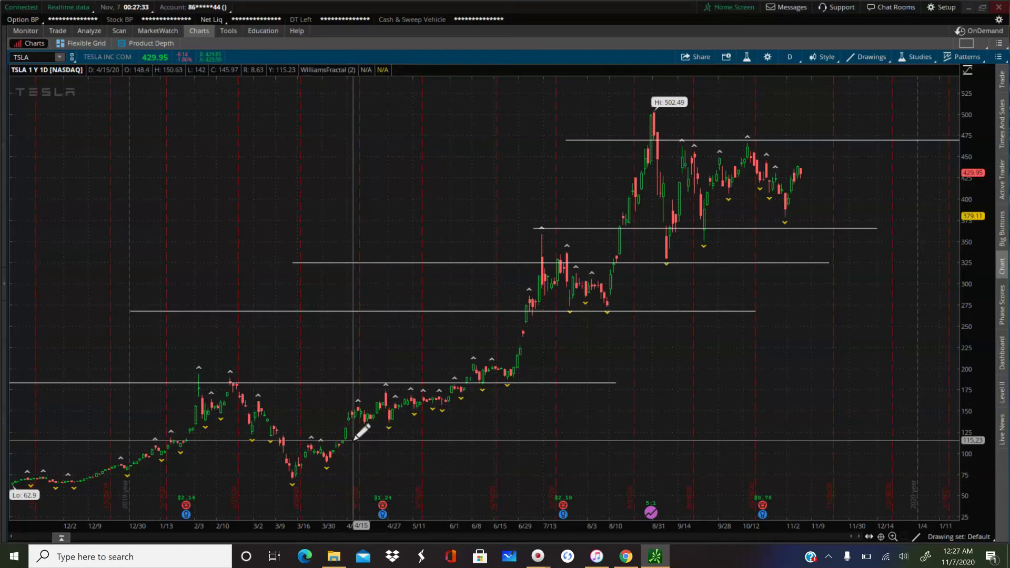
{"action": "mouse_move", "coordinate": [353, 439]}
{"action": "left_mouse_down"}
{"action": "mouse_move", "coordinate": [474, 378]}
{"action": "mouse_move", "coordinate": [504, 367]}
{"action": "mouse_move", "coordinate": [493, 373]}
{"action": "mouse_move", "coordinate": [523, 383]}
{"action": "mouse_move", "coordinate": [512, 382]}
{"action": "left_mouse_up"}
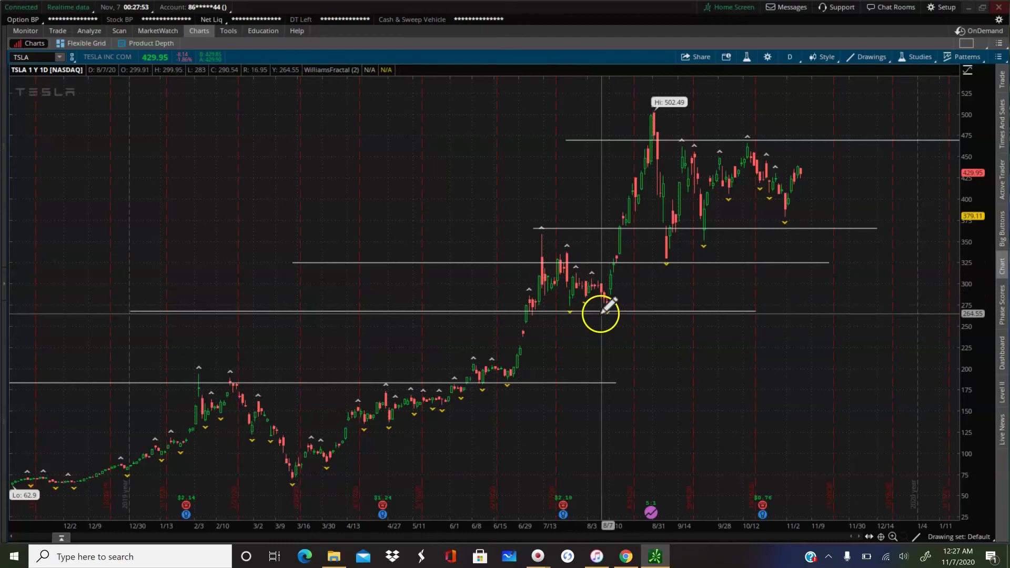
{"action": "mouse_move", "coordinate": [645, 196]}
{"action": "left_mouse_down"}
{"action": "mouse_move", "coordinate": [658, 152]}
{"action": "mouse_move", "coordinate": [627, 252]}
{"action": "mouse_move", "coordinate": [660, 112]}
{"action": "mouse_move", "coordinate": [633, 162]}
{"action": "mouse_move", "coordinate": [602, 141]}
{"action": "left_mouse_up"}
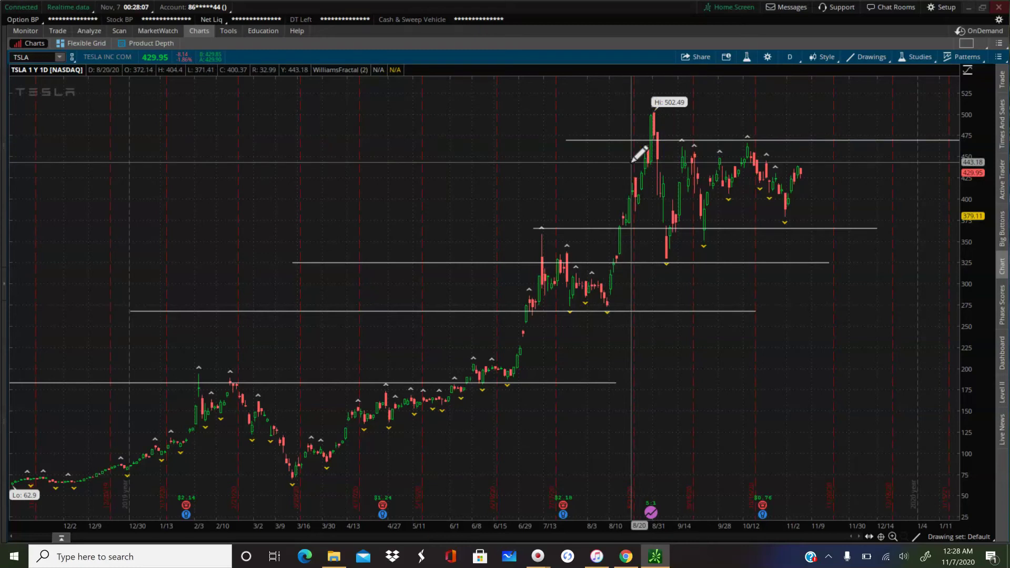
Step: Switch the chart's time frame to 4-hour candles, first over 20 days and finally over 180 days (180 D : 4h)
{"action": "left_click", "coordinate": [786, 48]}
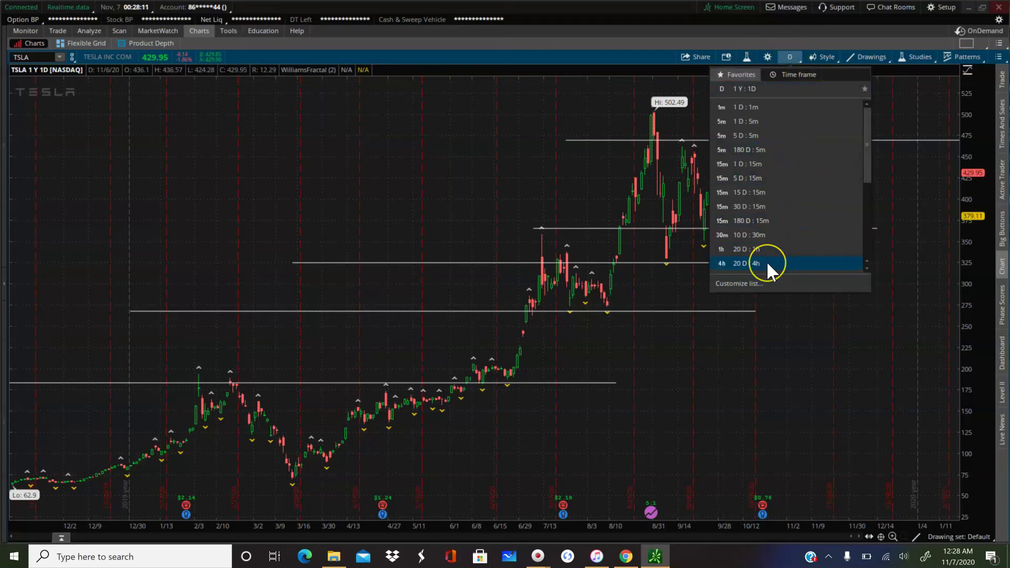
{"action": "left_click", "coordinate": [767, 263]}
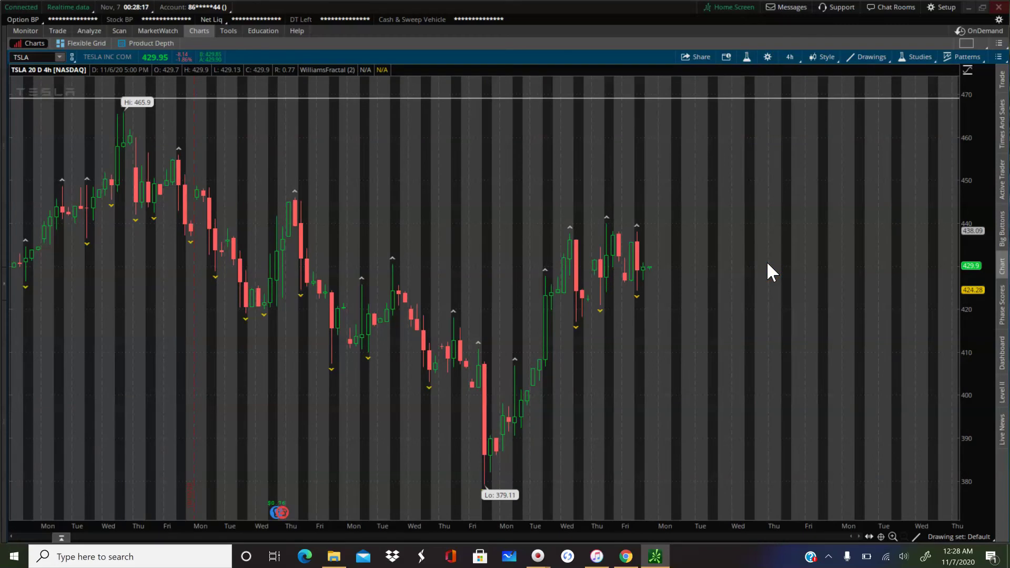
{"action": "left_click", "coordinate": [787, 59]}
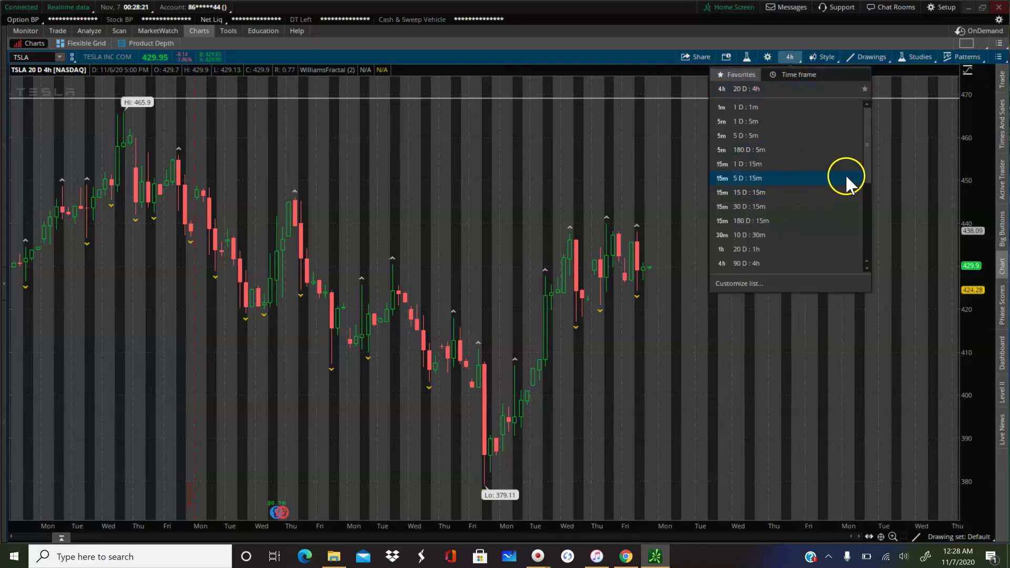
{"action": "left_click_drag", "start_coordinate": [866, 175], "coordinate": [866, 204]}
{"action": "left_click", "coordinate": [803, 207]}
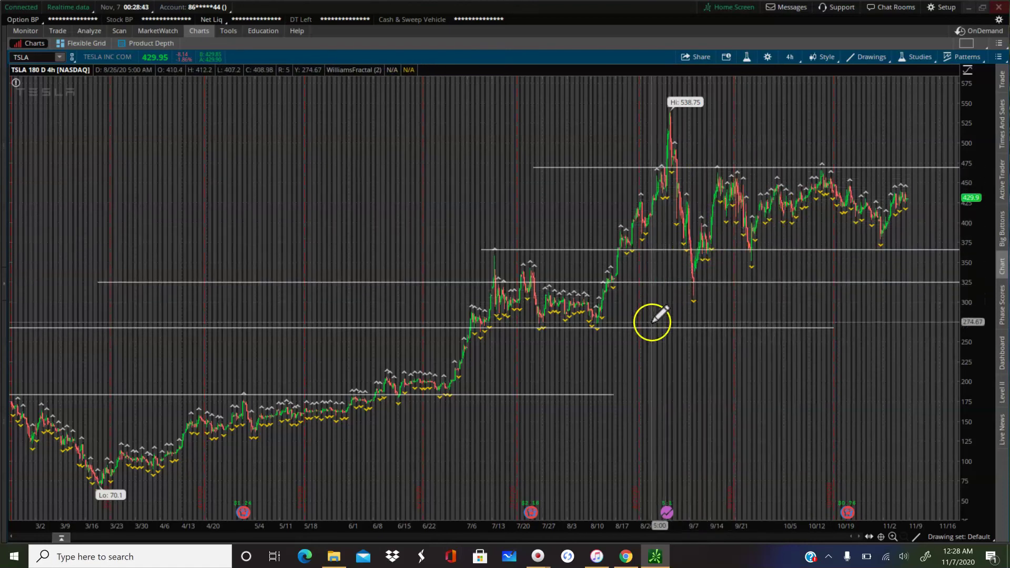
{"action": "left_click", "coordinate": [670, 218]}
{"action": "left_click", "coordinate": [664, 226]}
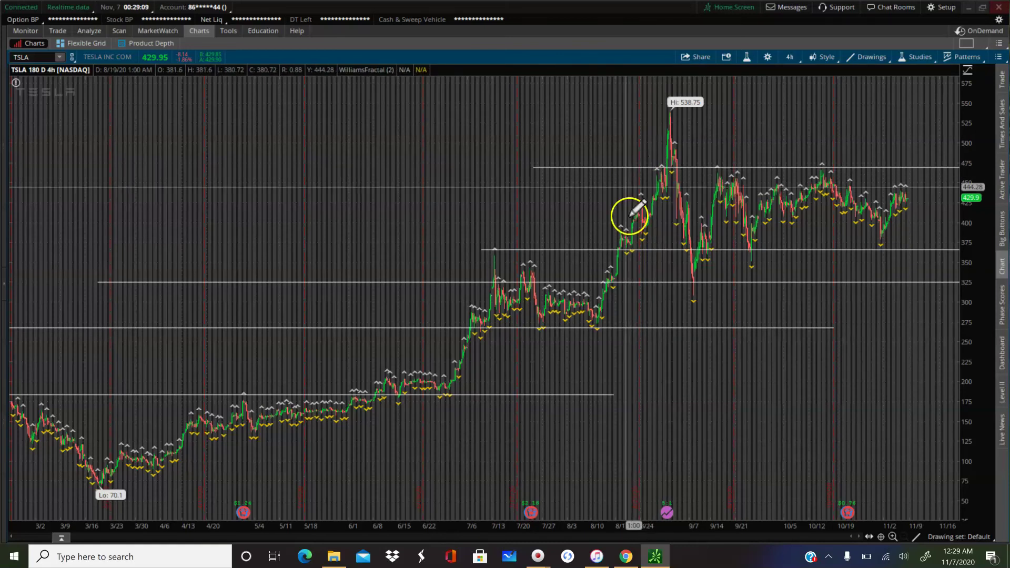
{"action": "left_click_drag", "start_coordinate": [621, 243], "coordinate": [621, 242]}
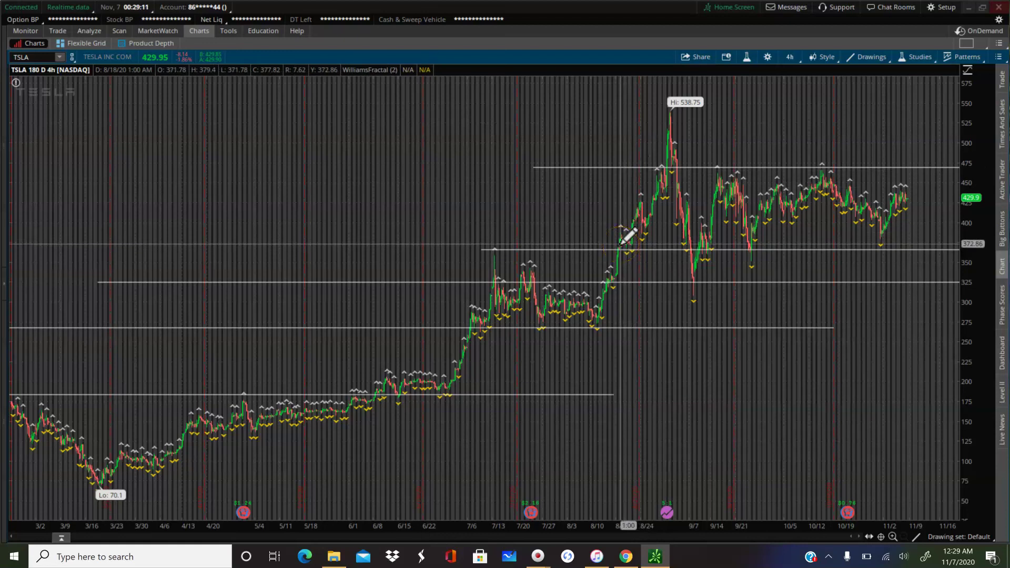